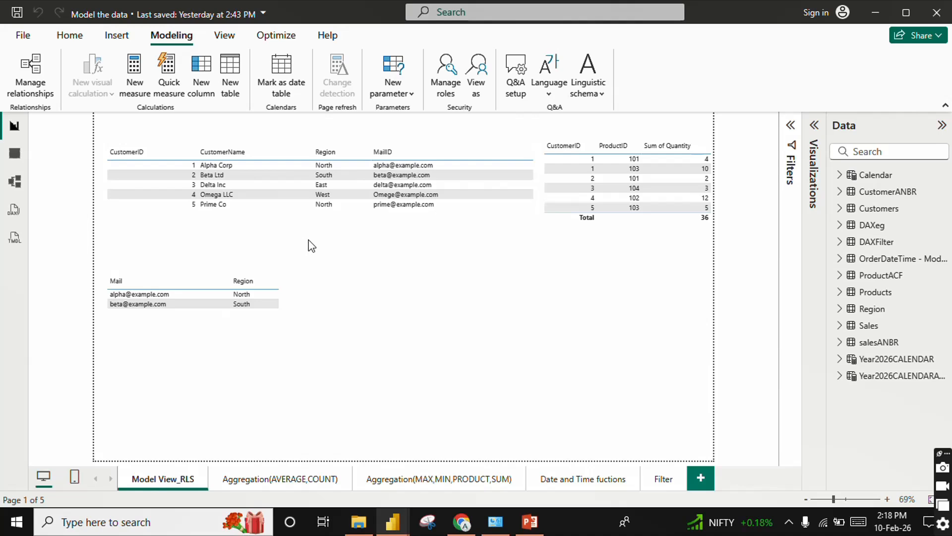
# - Check which fields the table visual with the quantity totals uses, and leave the visual unselected
pyautogui.click(813, 141)
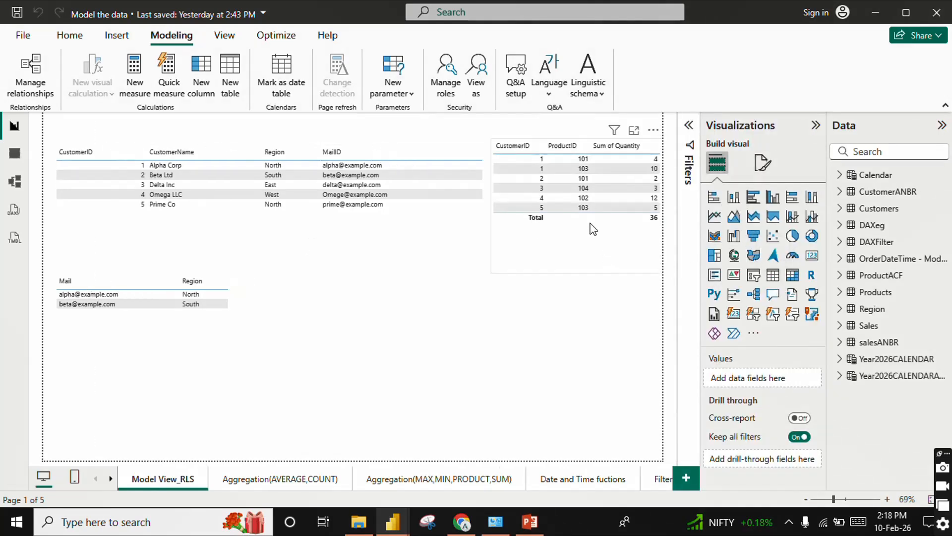
pyautogui.click(657, 250)
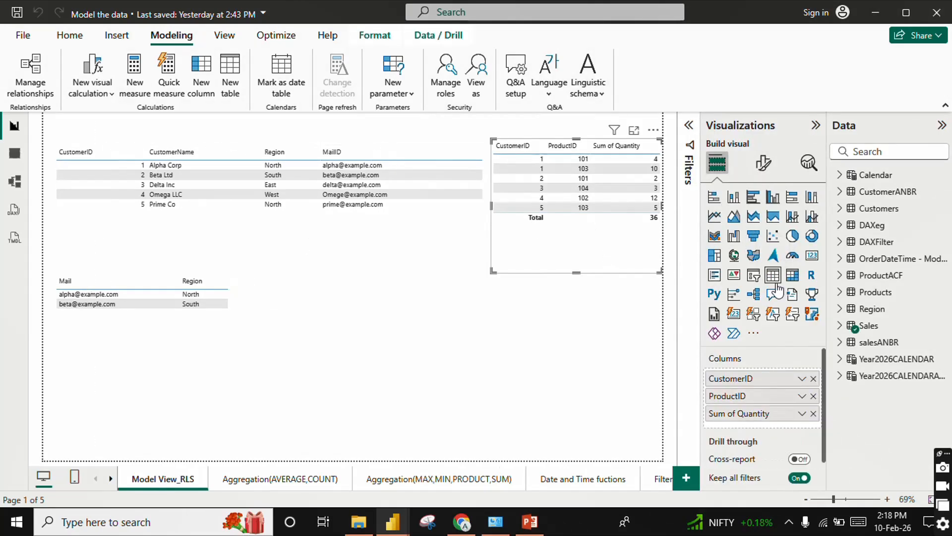
pyautogui.click(816, 127)
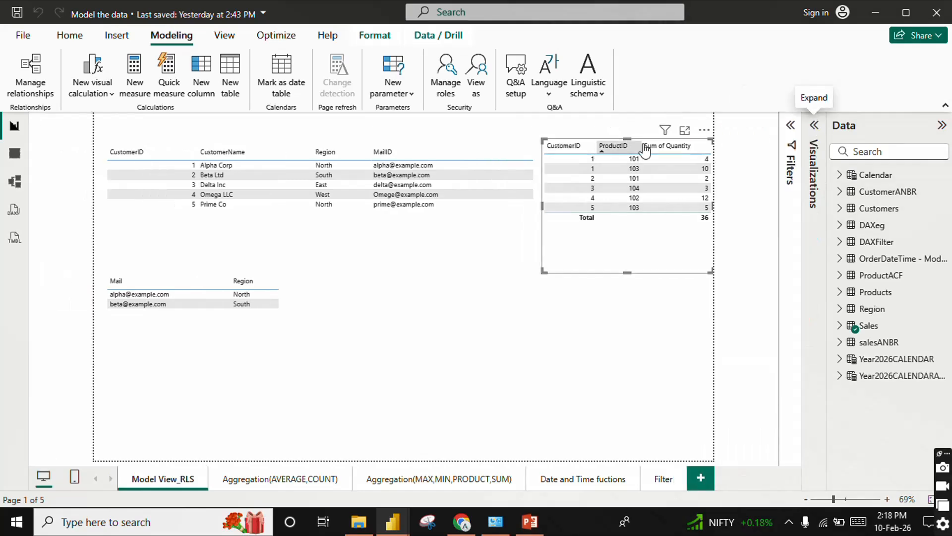
pyautogui.click(371, 256)
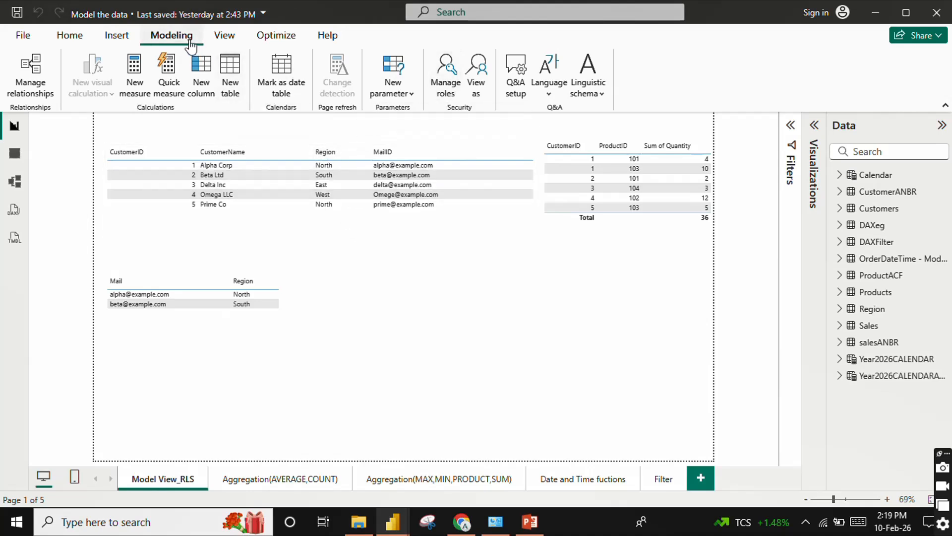
# - Create a new security role named Region_security
pyautogui.click(448, 88)
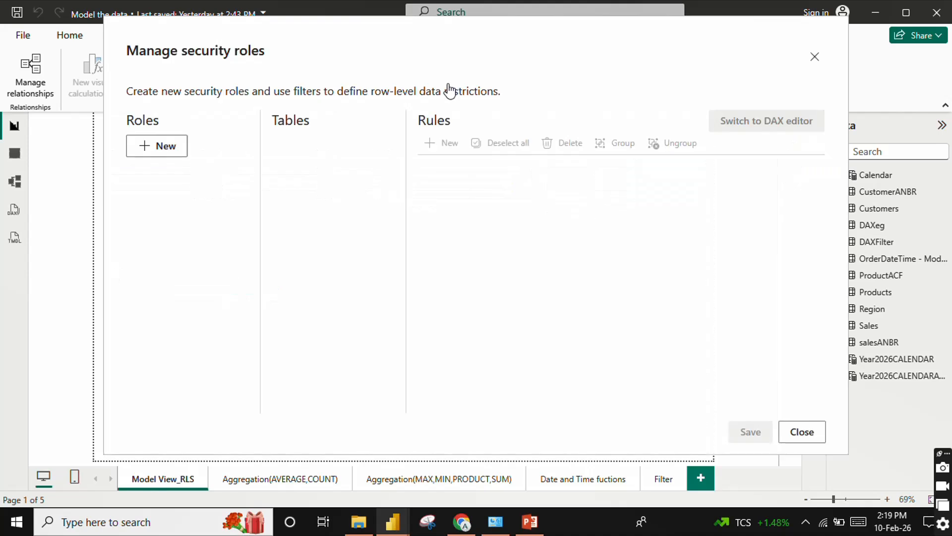
pyautogui.click(152, 146)
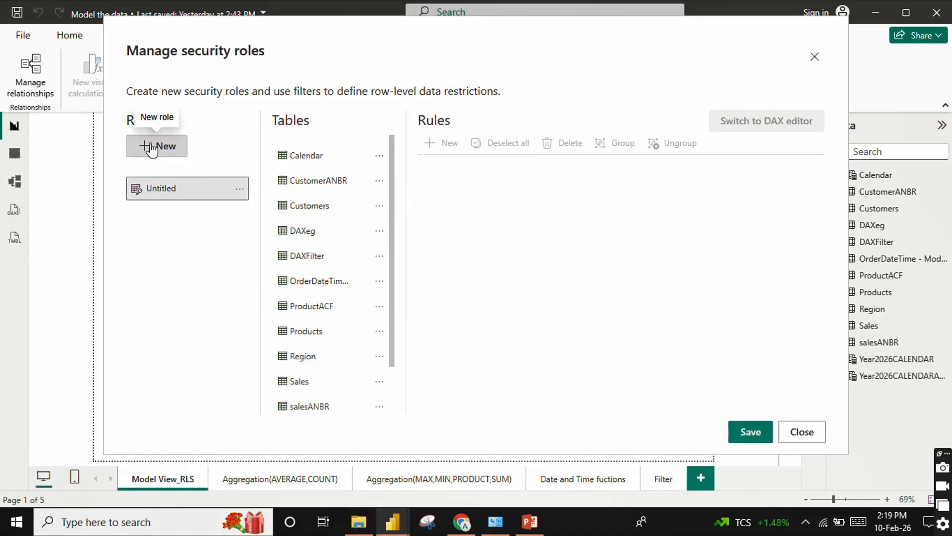
pyautogui.click(175, 189)
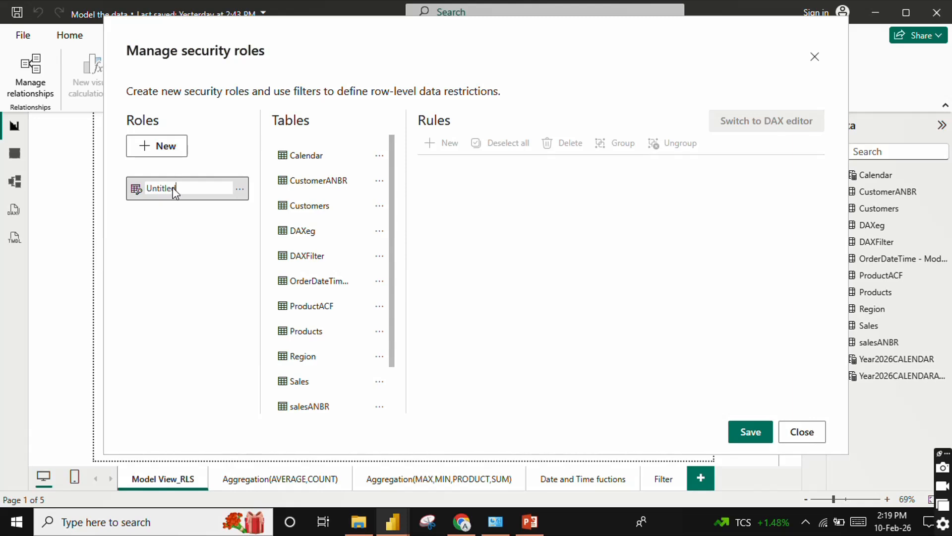
pyautogui.moveTo(183, 189); pyautogui.dragTo(121, 192)
pyautogui.write('Region_security')
# - Give the role the DAX filter Customers[Region]="North" on the Customers table, and save the roles
pyautogui.click(320, 204)
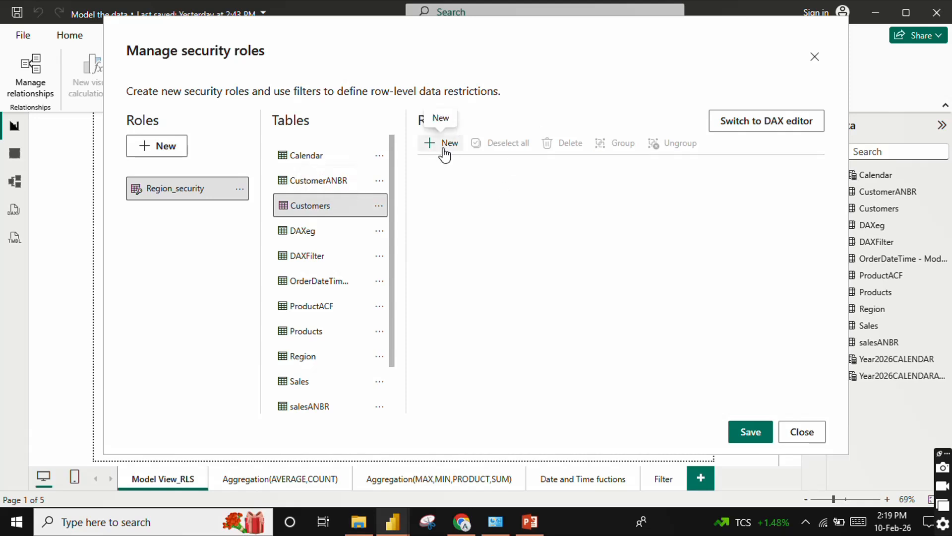
pyautogui.click(768, 120)
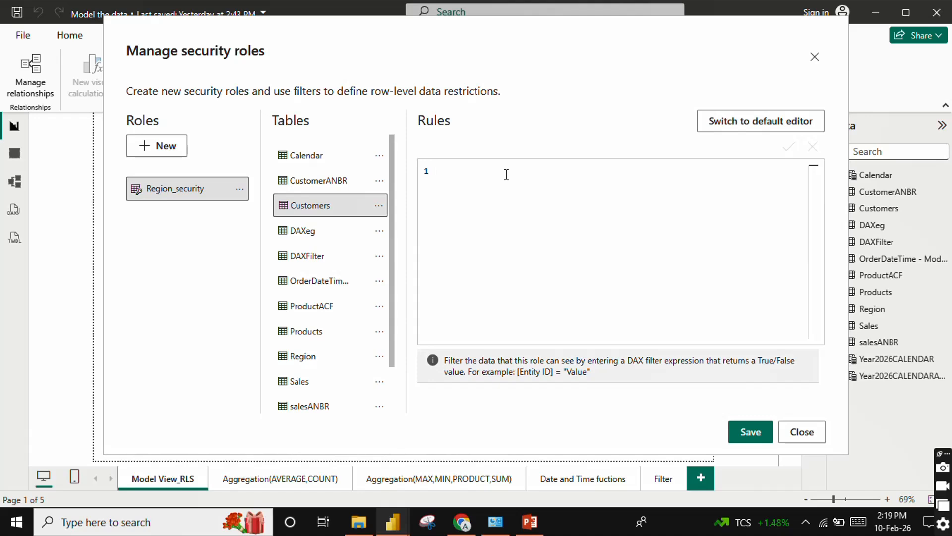
pyautogui.write('Reg')
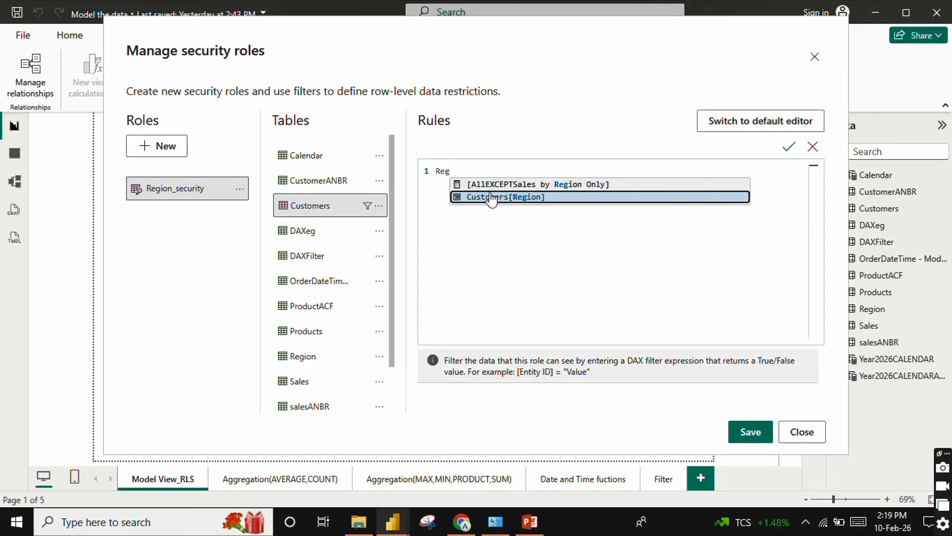
pyautogui.click(491, 197)
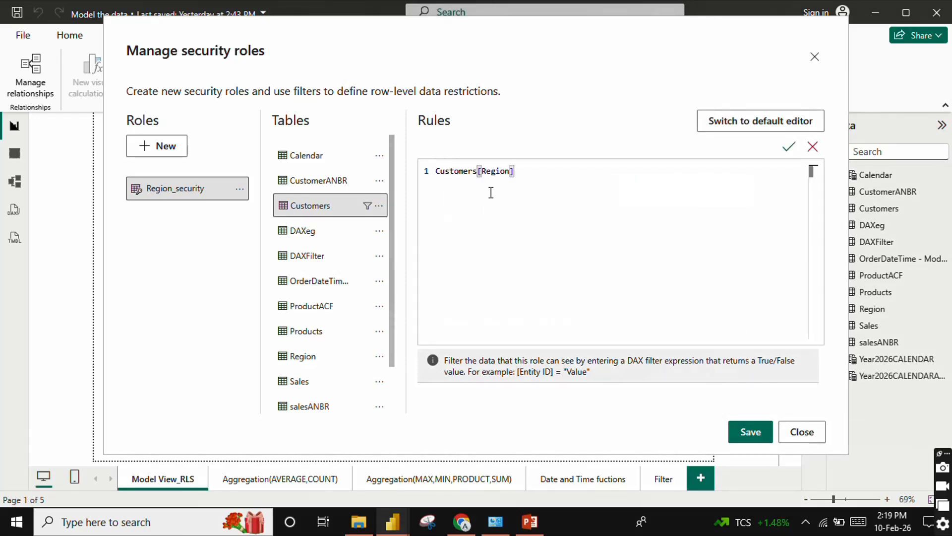
pyautogui.write('="North')
pyautogui.click(425, 170)
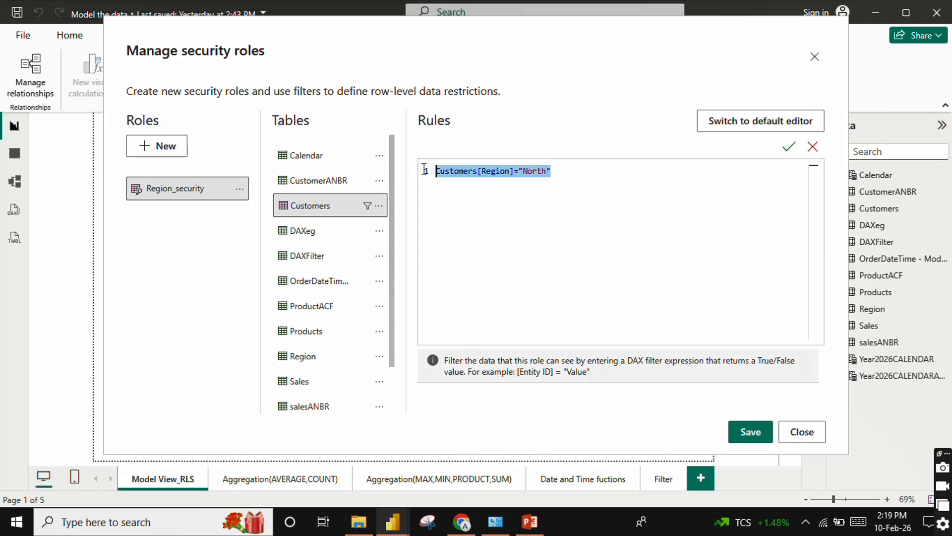
pyautogui.click(514, 170)
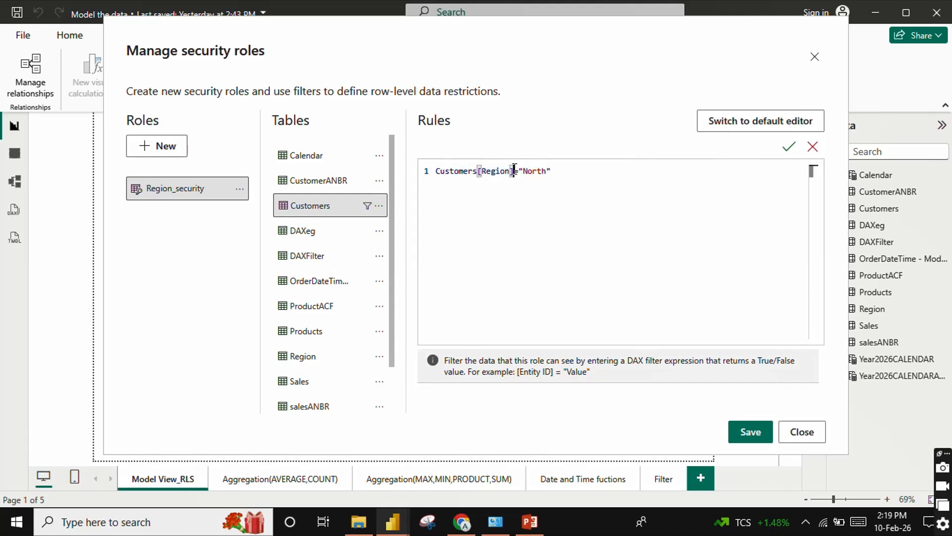
pyautogui.moveTo(522, 172); pyautogui.dragTo(554, 171)
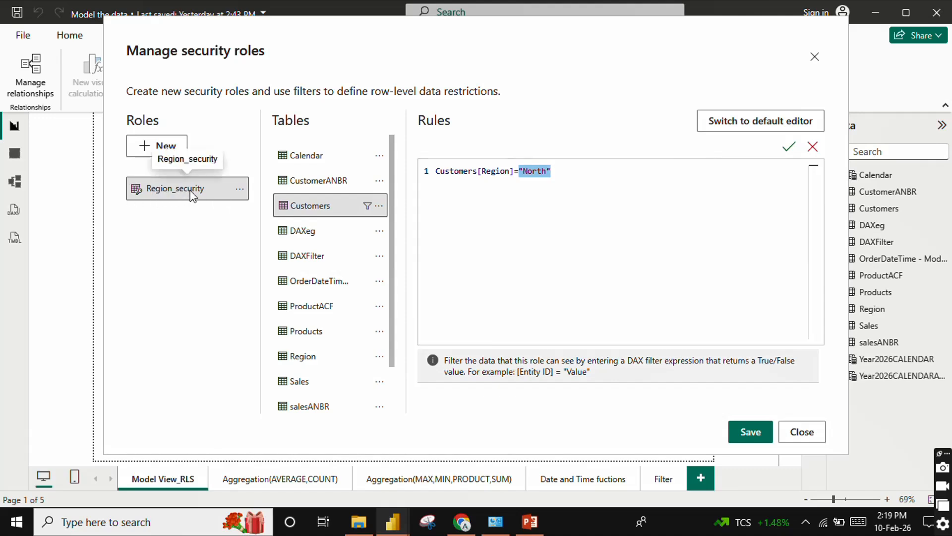
pyautogui.click(739, 433)
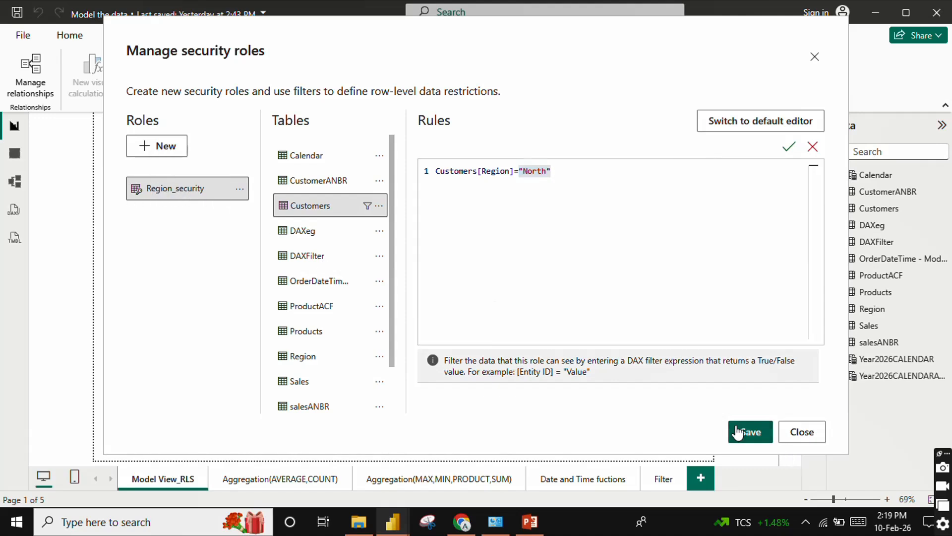
pyautogui.click(789, 459)
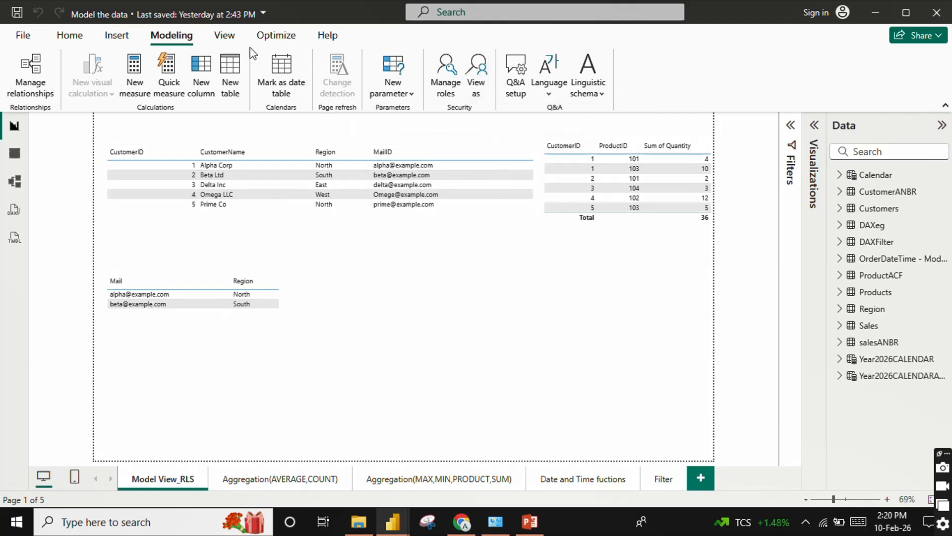
# - View the report as the Region_security role
pyautogui.click(476, 82)
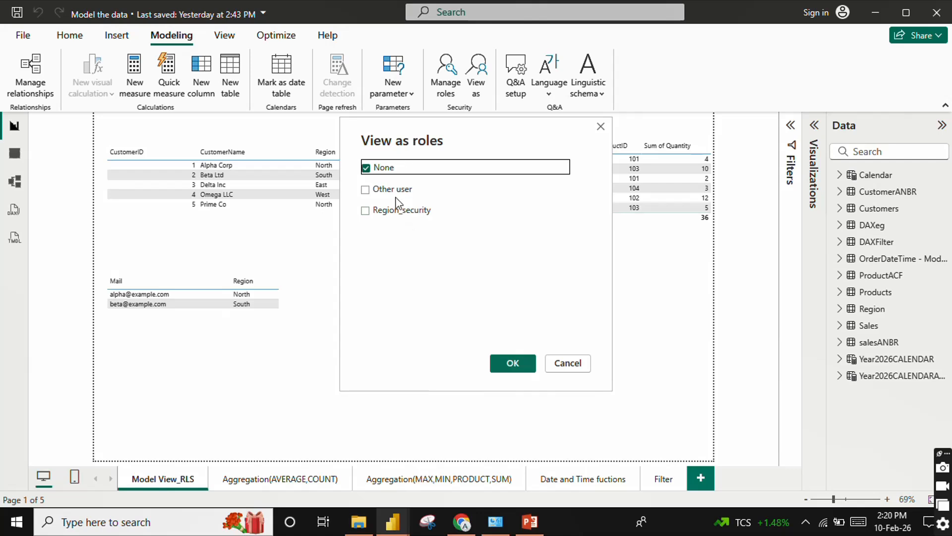
pyautogui.click(366, 212)
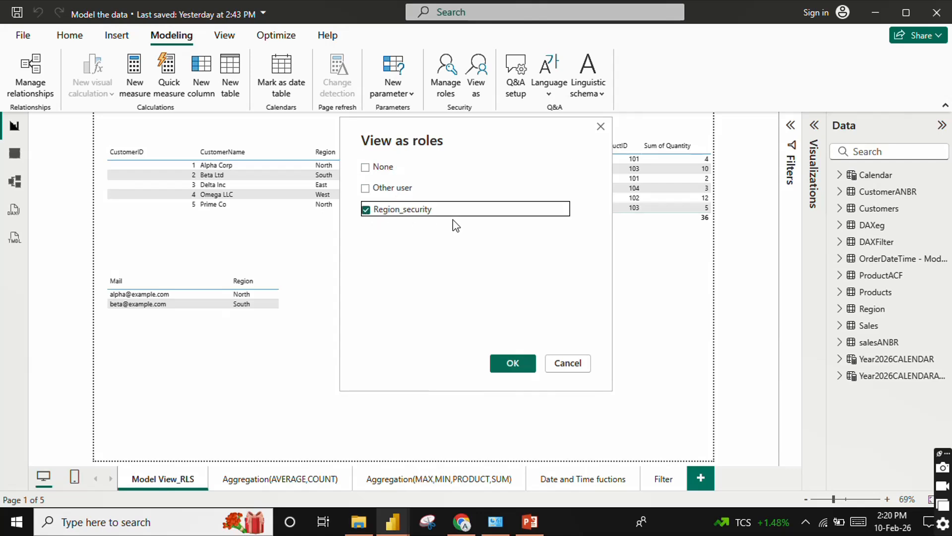
pyautogui.click(511, 362)
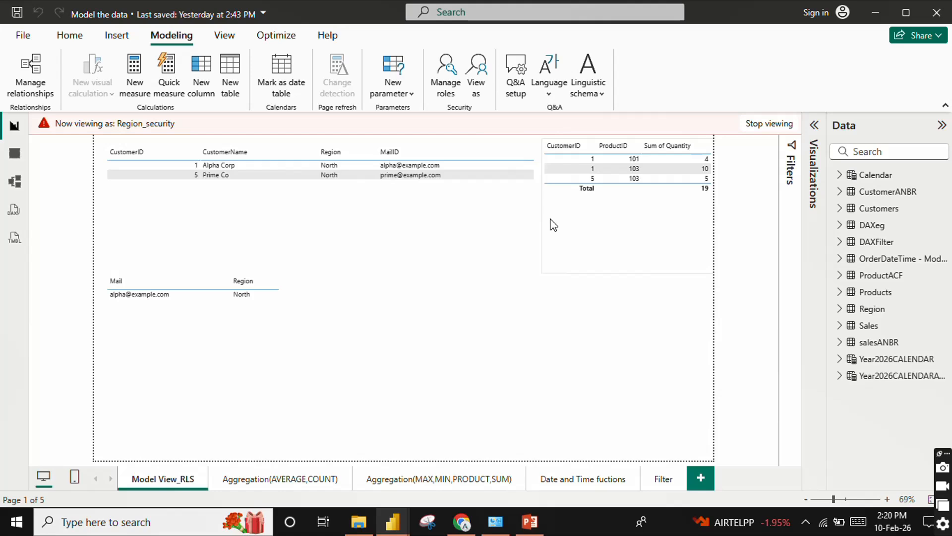
# - Examine the relationship settings between the Customers and Region tables, and return to the report without changing them
pyautogui.click(15, 181)
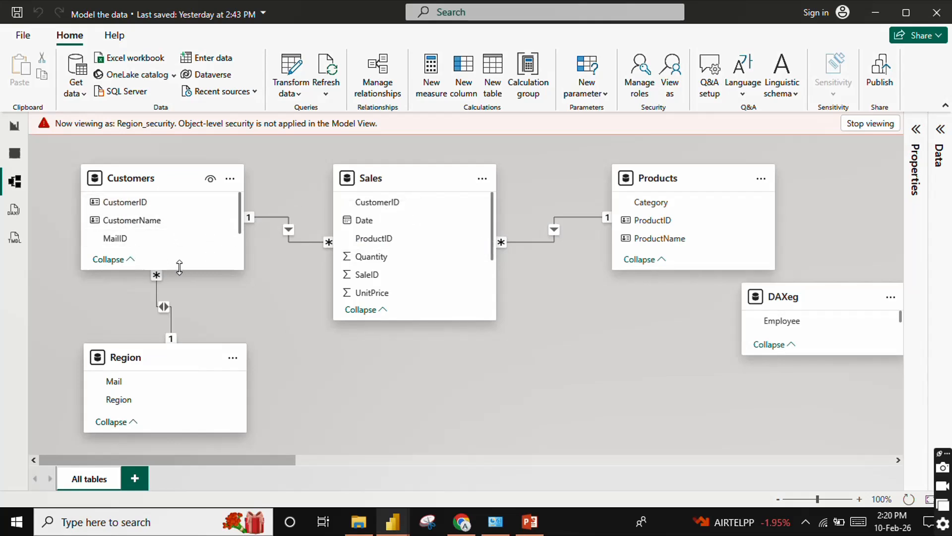
pyautogui.doubleClick(164, 306)
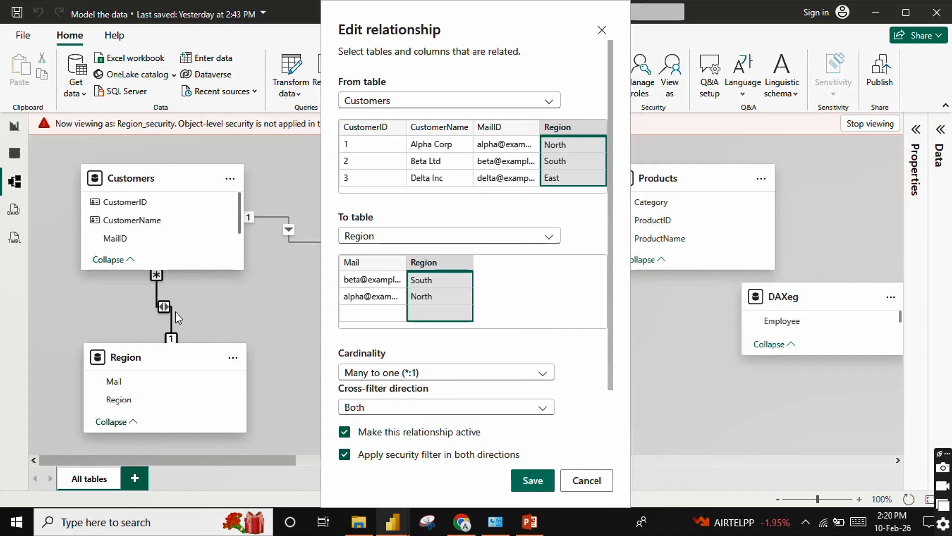
pyautogui.click(585, 480)
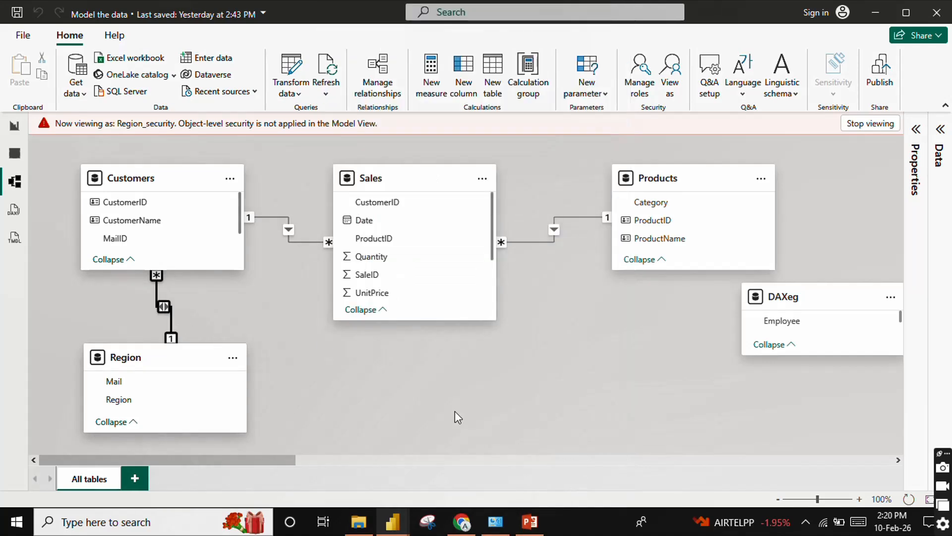
pyautogui.click(15, 128)
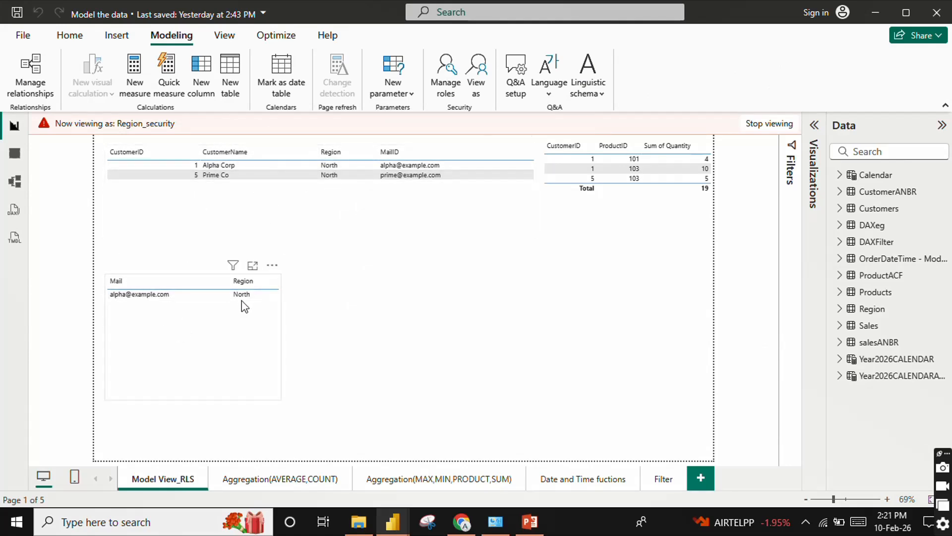
# - Stop applying the security filter in both directions on the Customers–Region relationship, save it, and check the report
pyautogui.click(15, 181)
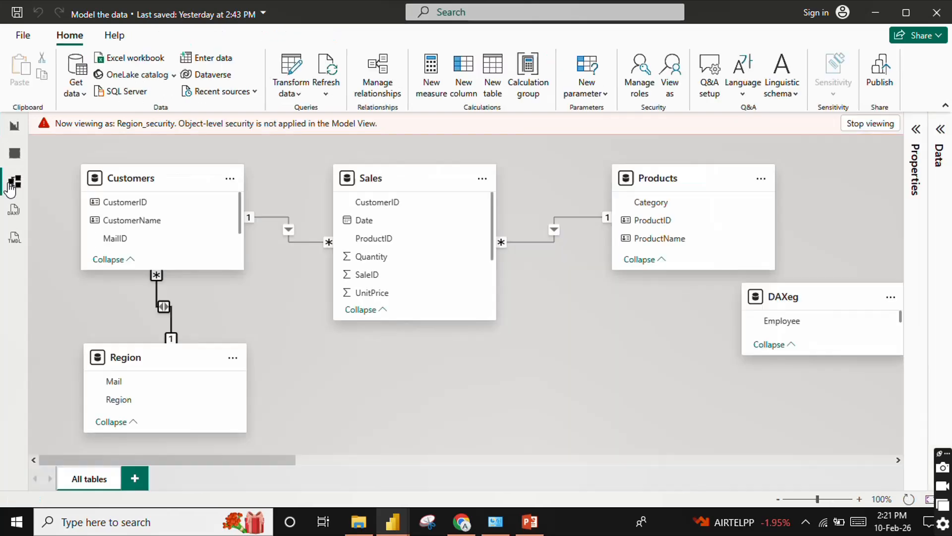
pyautogui.doubleClick(165, 307)
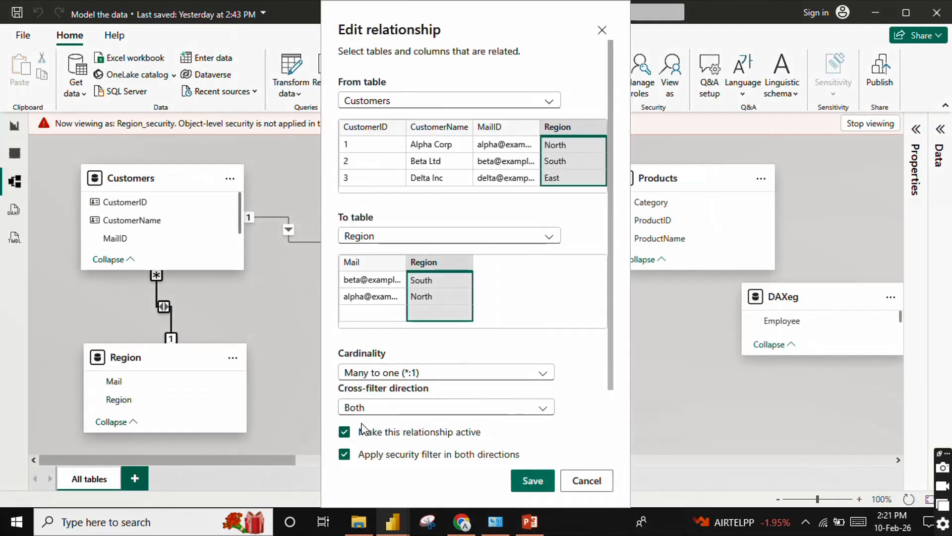
pyautogui.click(527, 481)
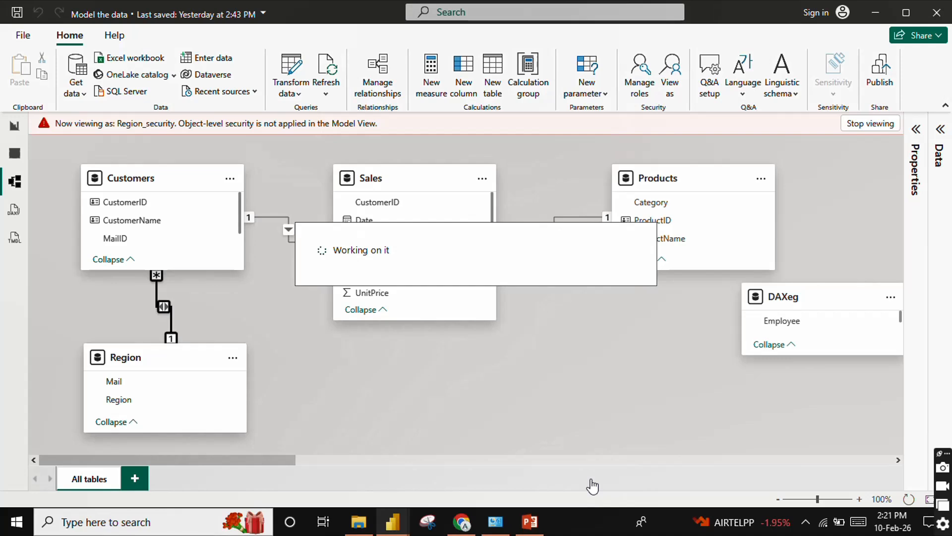
pyautogui.click(15, 128)
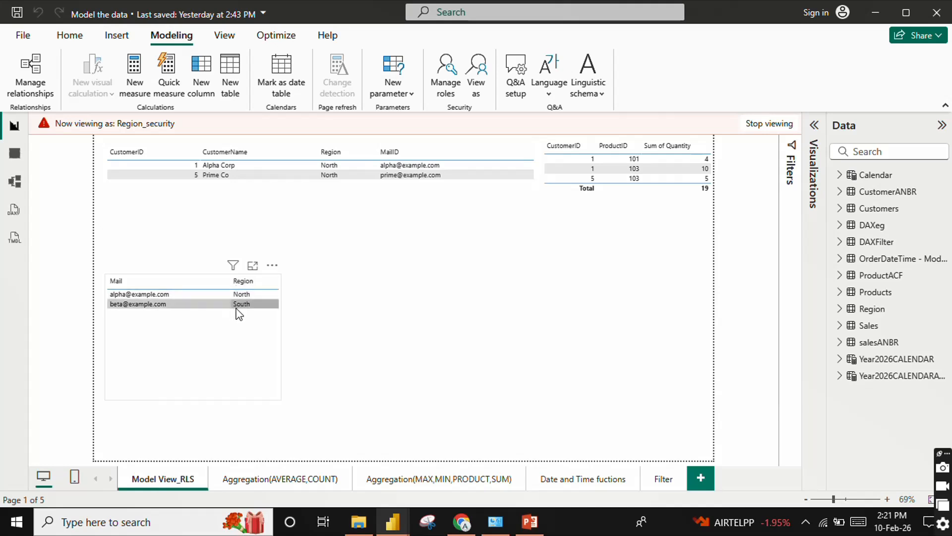
# - Re-enable applying the security filter in both directions on the Customers–Region relationship and save it
pyautogui.click(14, 181)
pyautogui.doubleClick(163, 306)
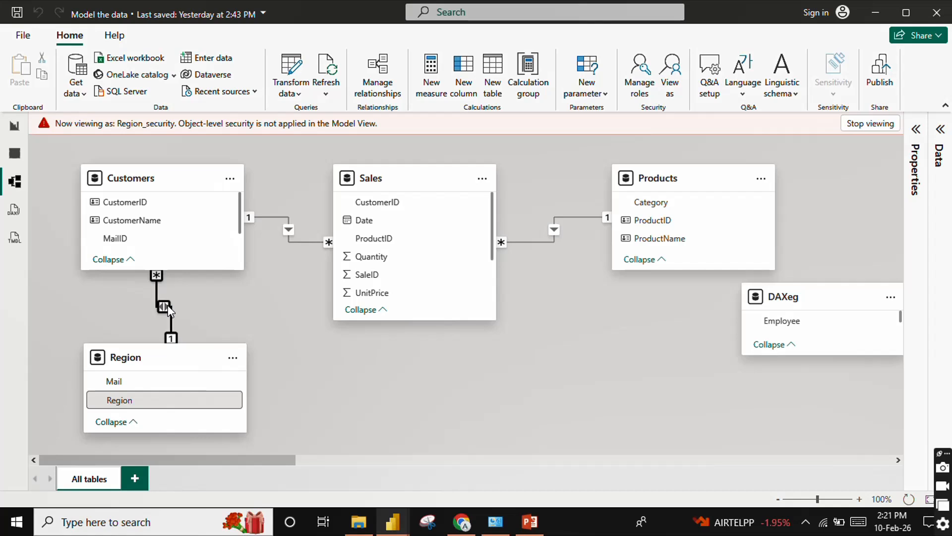
pyautogui.click(345, 454)
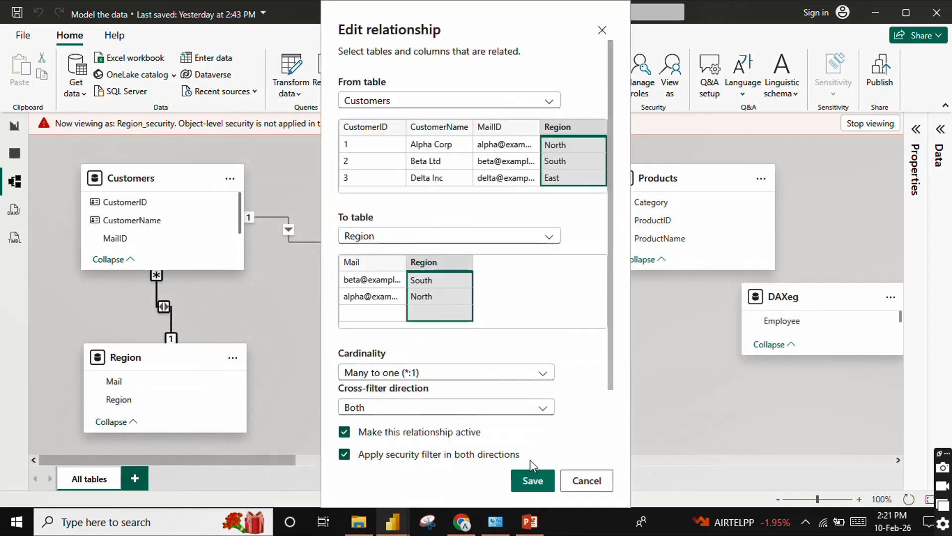
pyautogui.click(533, 481)
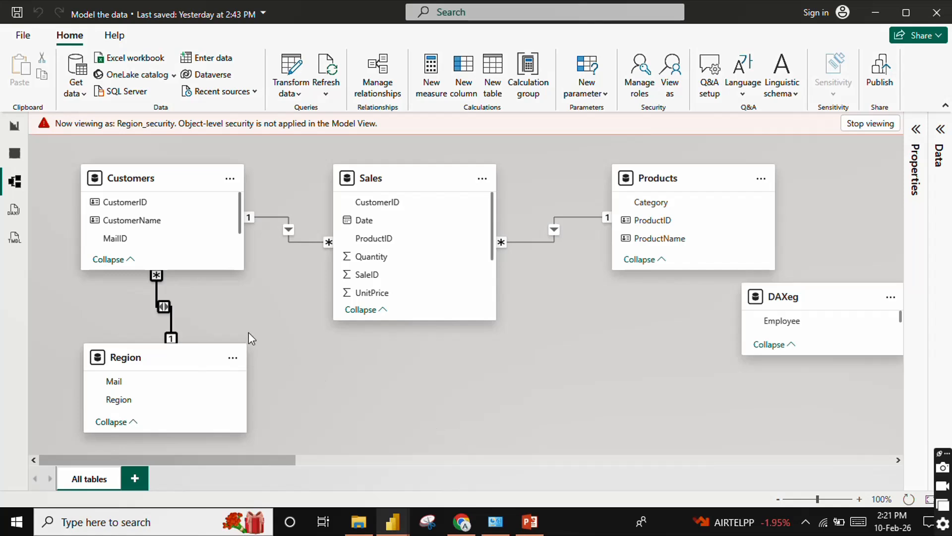
# - Reopen the Customers–Region relationship for editing and set its cross-filter direction to Single
pyautogui.doubleClick(163, 310)
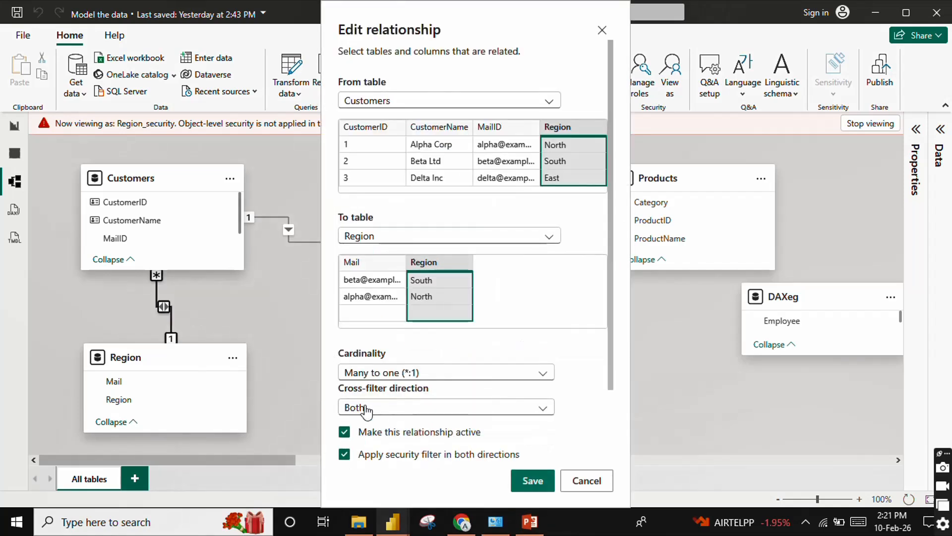
pyautogui.click(389, 415)
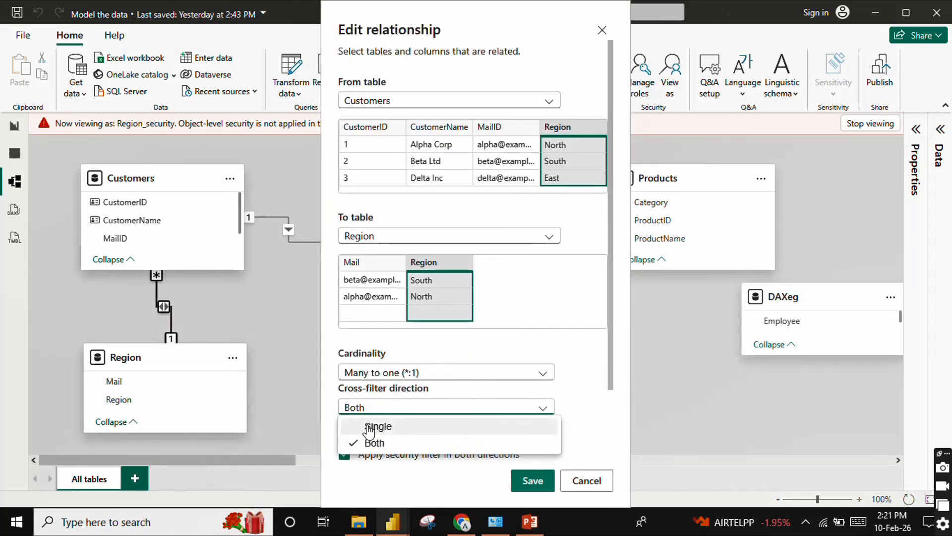
pyautogui.click(368, 425)
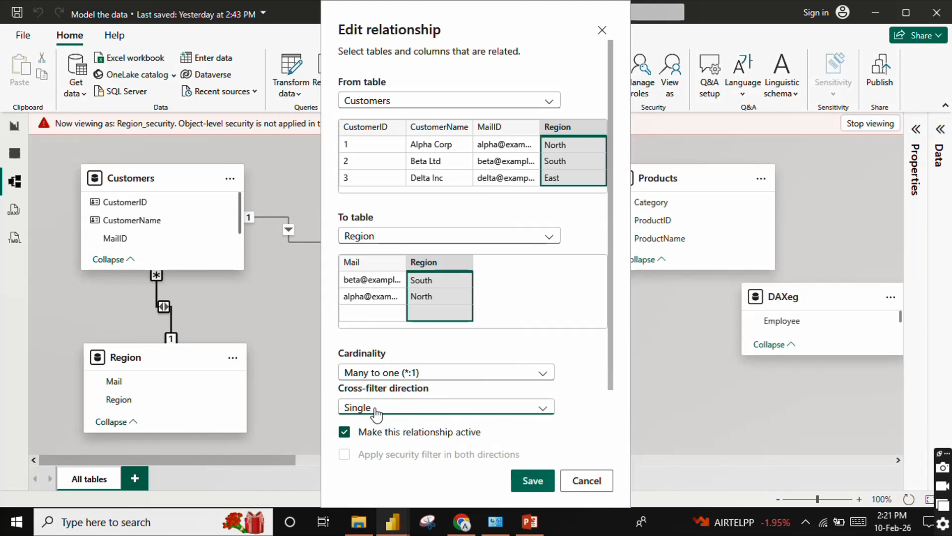
# - Set the Customers–Region cross-filter direction to Both, apply the security filter in both directions, and save the relationship
pyautogui.click(376, 412)
pyautogui.click(354, 444)
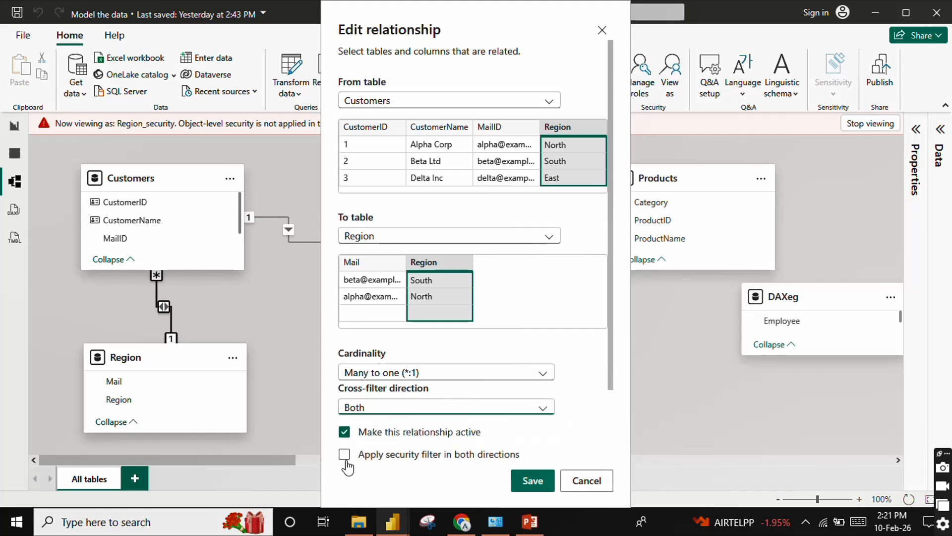
pyautogui.click(346, 460)
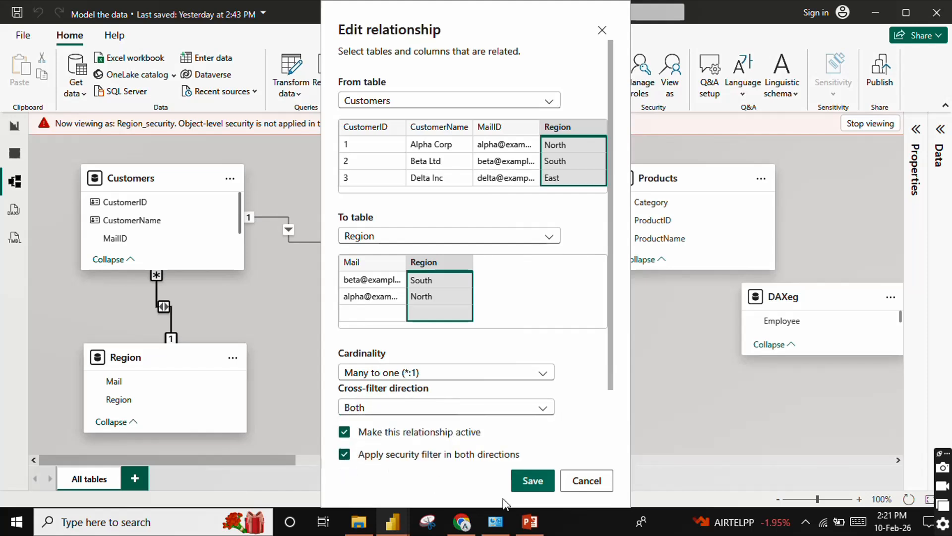
pyautogui.click(530, 482)
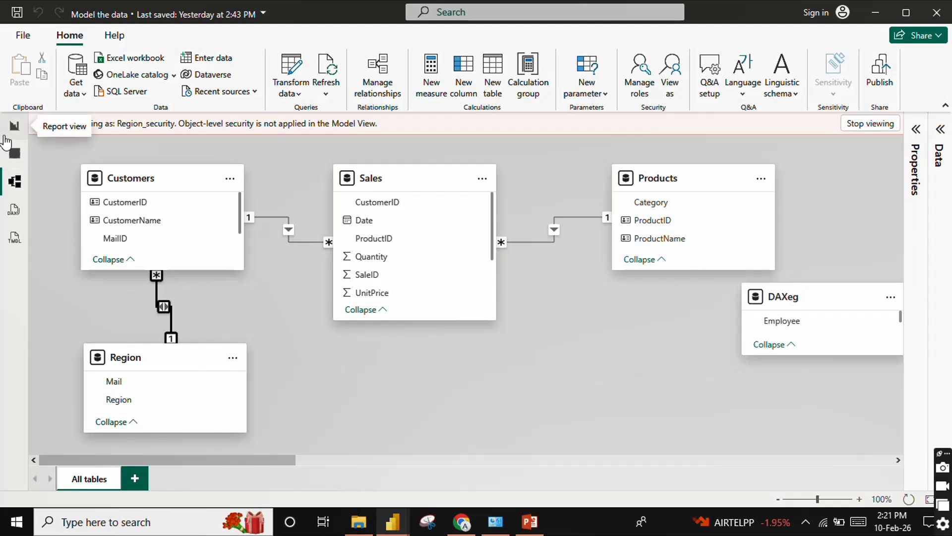
# - Return to the report, check its tables under the Region_security role, and stop viewing as that role
pyautogui.click(14, 126)
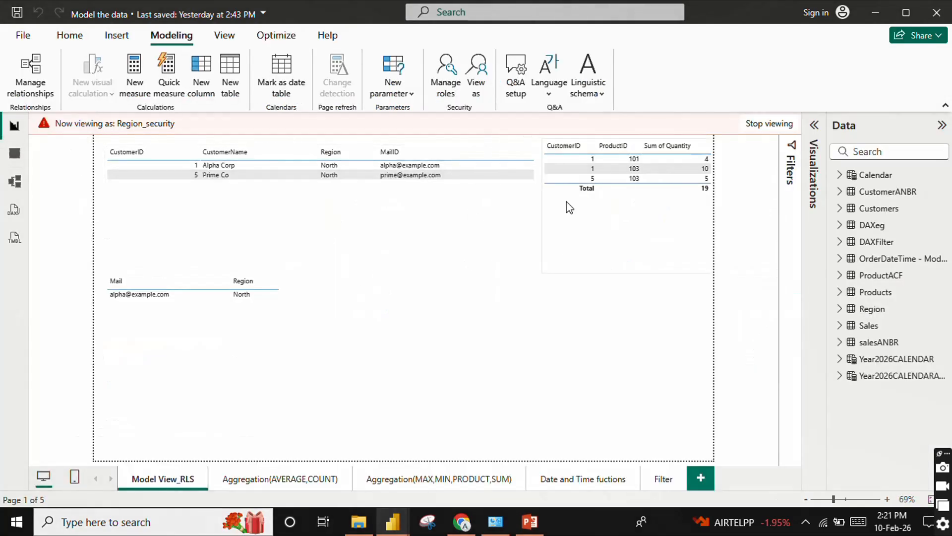
pyautogui.click(771, 123)
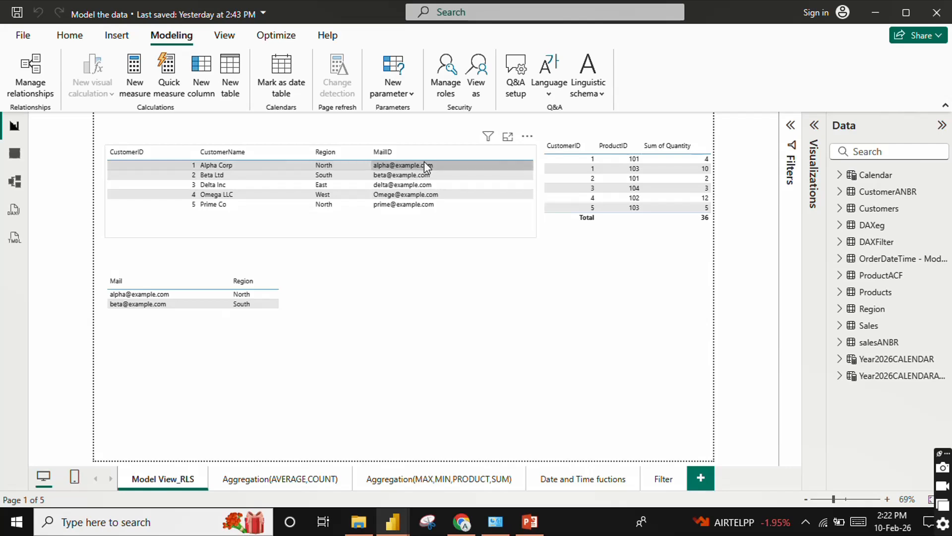
pyautogui.click(236, 157)
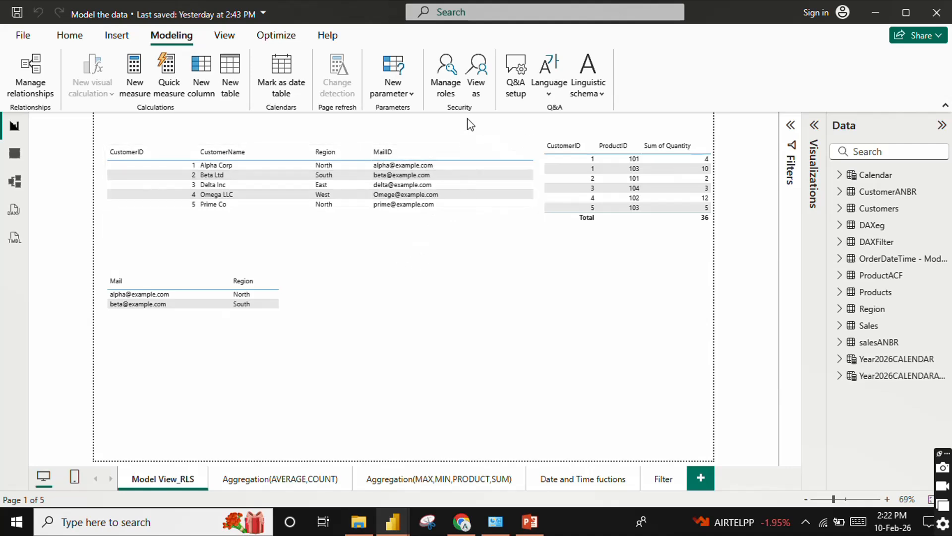
# - Create a new security role named User_Security
pyautogui.click(446, 77)
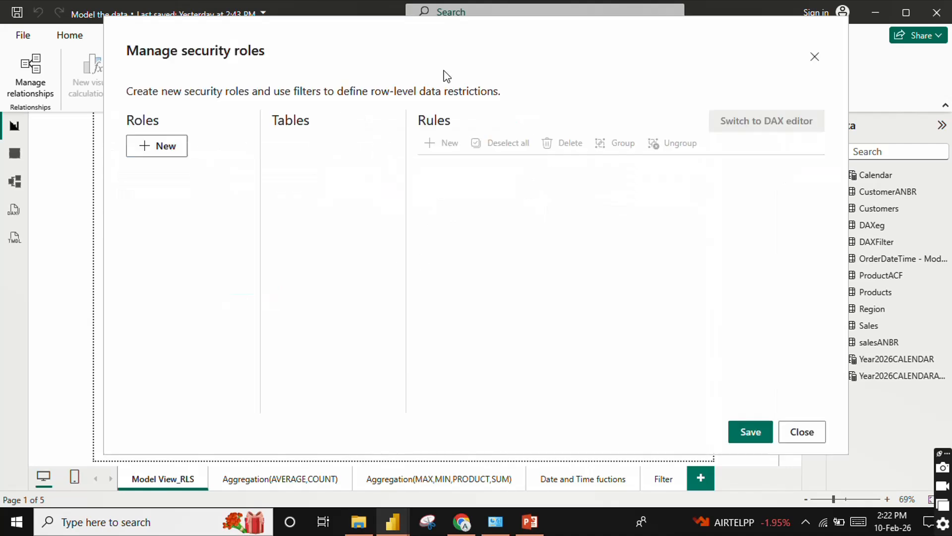
pyautogui.click(181, 147)
pyautogui.click(177, 212)
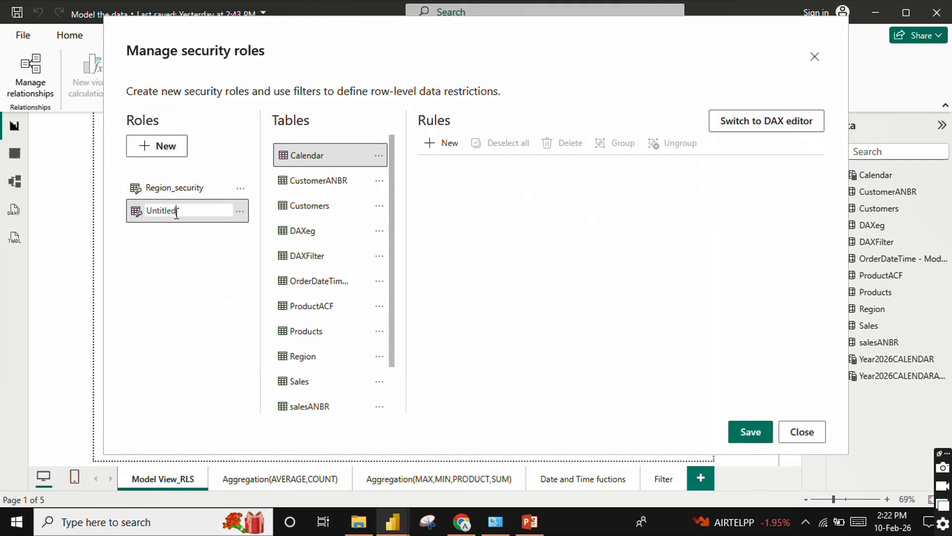
pyautogui.doubleClick(177, 213)
pyautogui.write('Usert_s')
pyautogui.press('BackSpace')
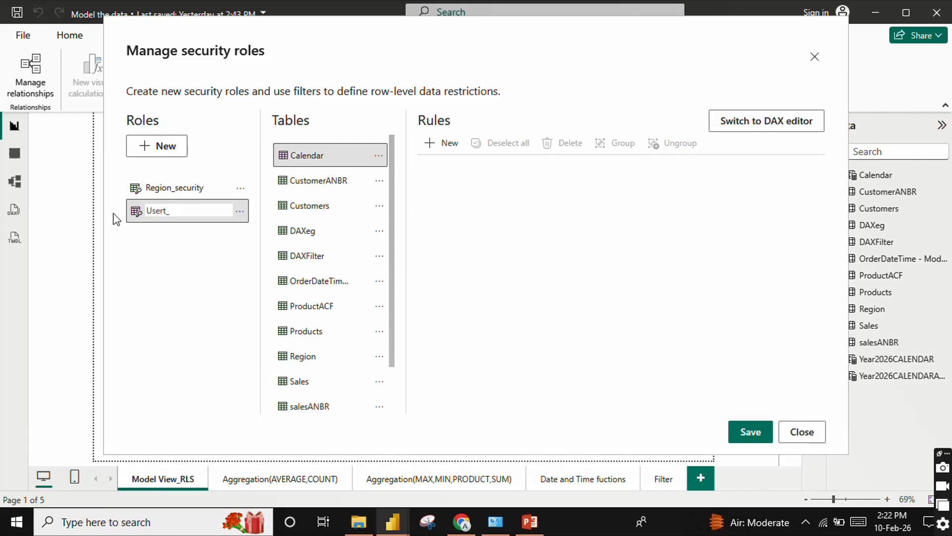
pyautogui.write('Security')
# - Give User_Security the DAX filter Customers[MailID]=USERPRINCIPALNAME() on the Customers table
pyautogui.click(344, 211)
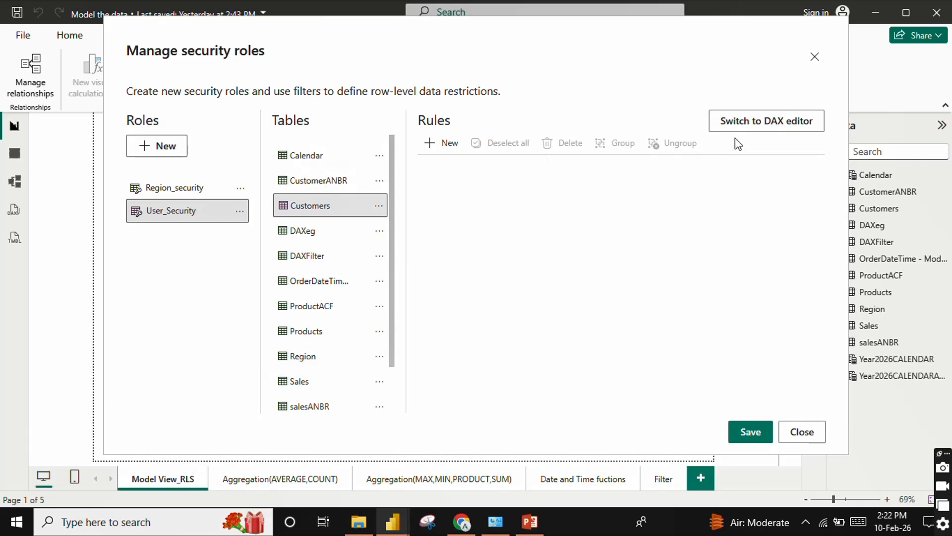
pyautogui.click(739, 124)
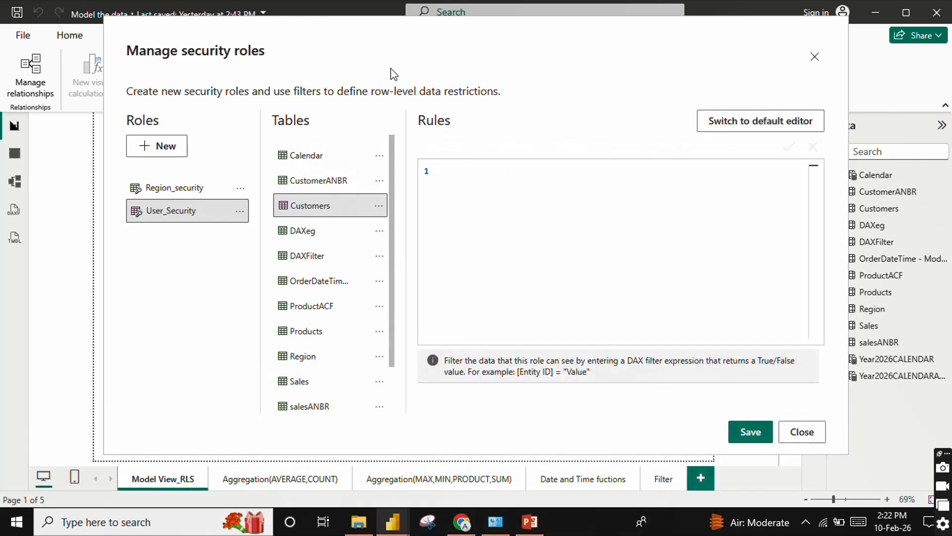
pyautogui.moveTo(380, 46); pyautogui.dragTo(399, 226)
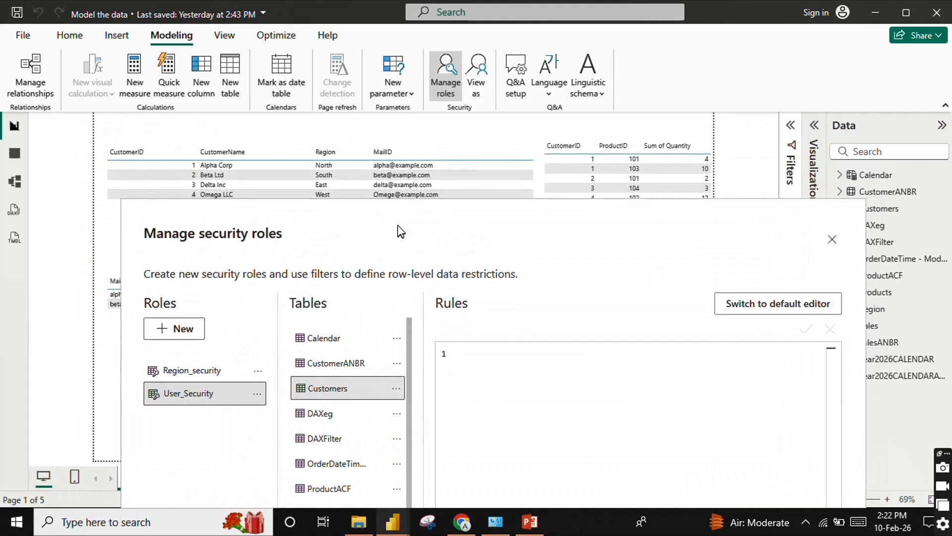
pyautogui.write('mail')
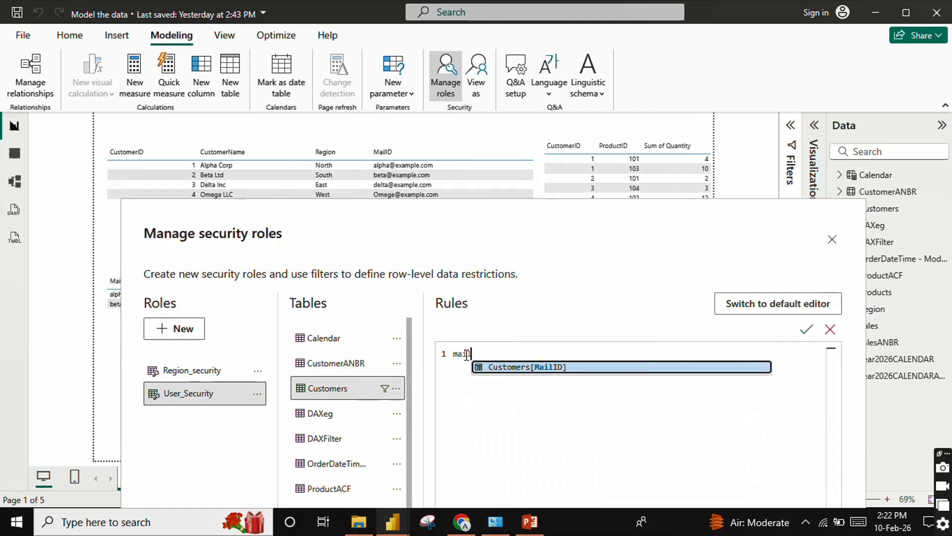
pyautogui.click(507, 367)
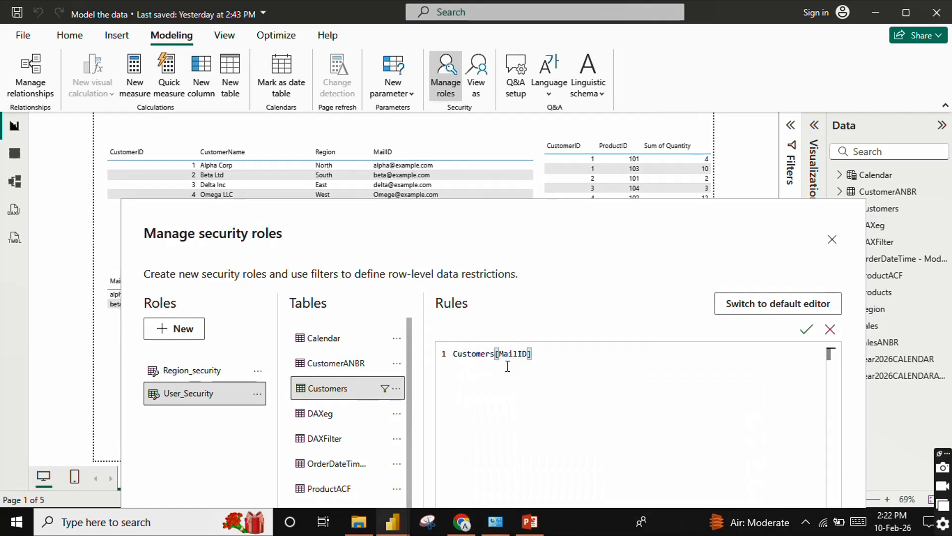
pyautogui.write('=user')
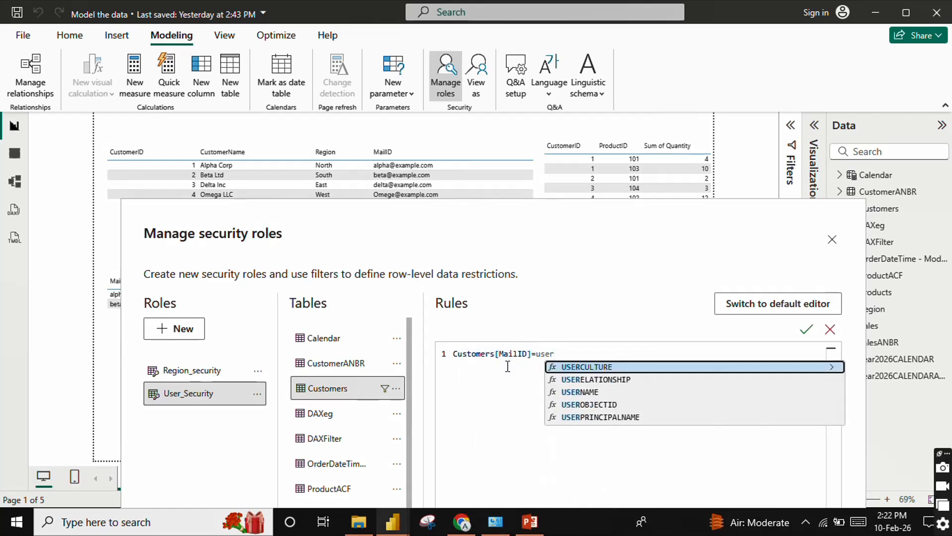
pyautogui.click(638, 421)
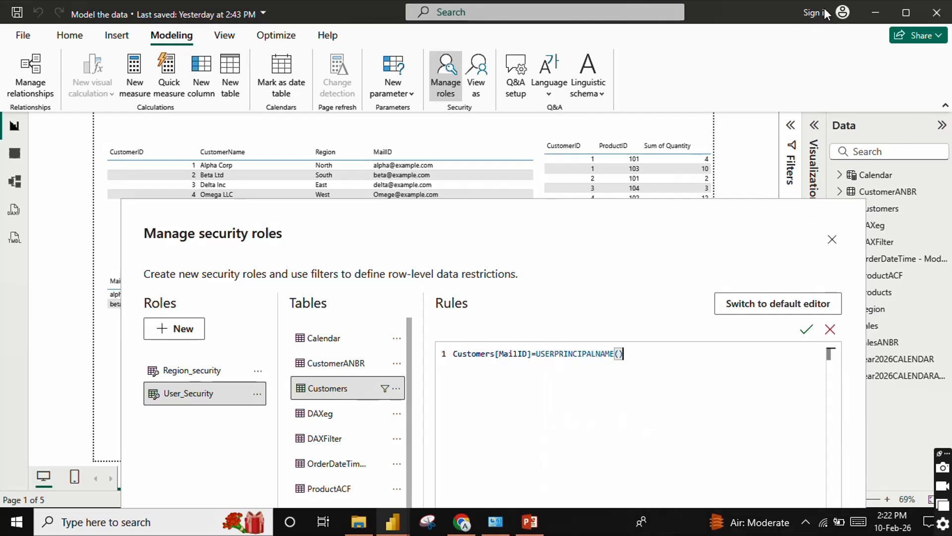
pyautogui.moveTo(539, 355); pyautogui.dragTo(644, 355)
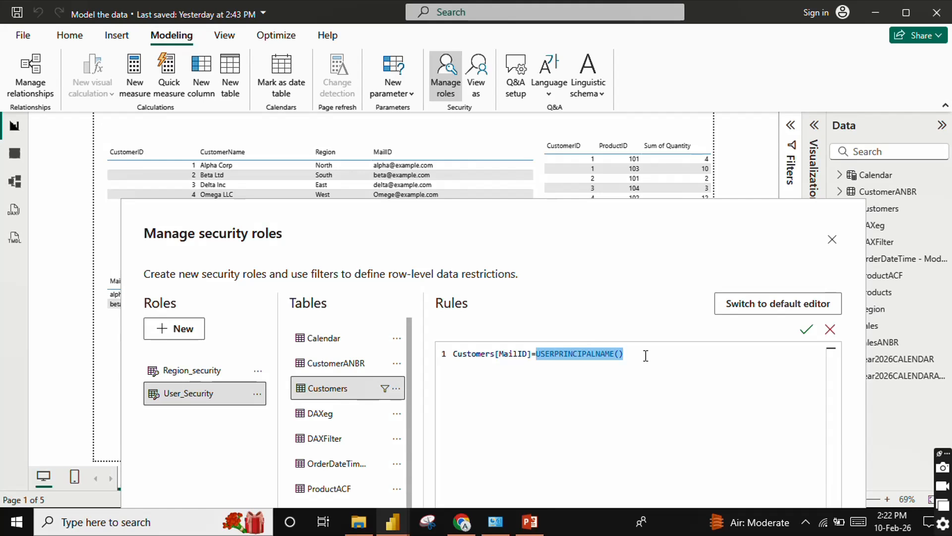
pyautogui.click(561, 392)
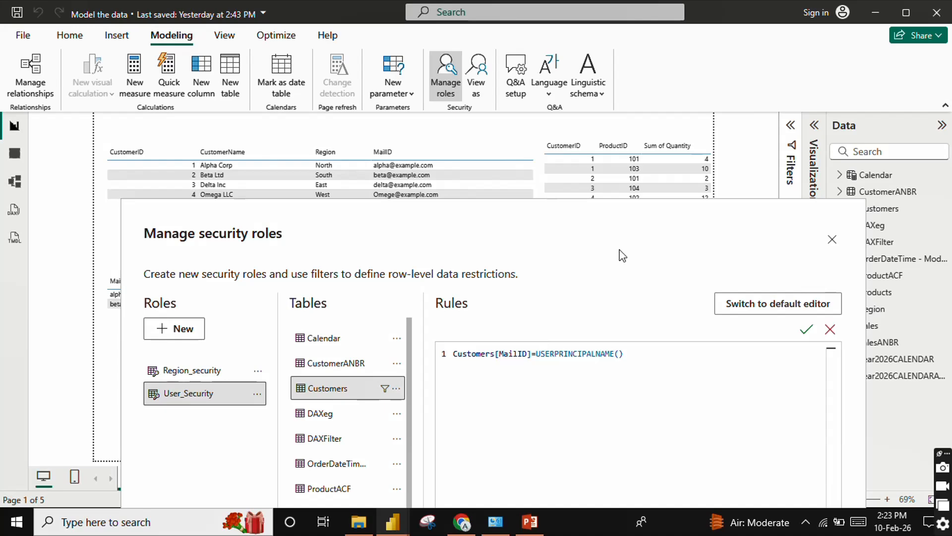
# - Save the security role changes and close the role management dialog
pyautogui.moveTo(621, 255); pyautogui.dragTo(639, 73)
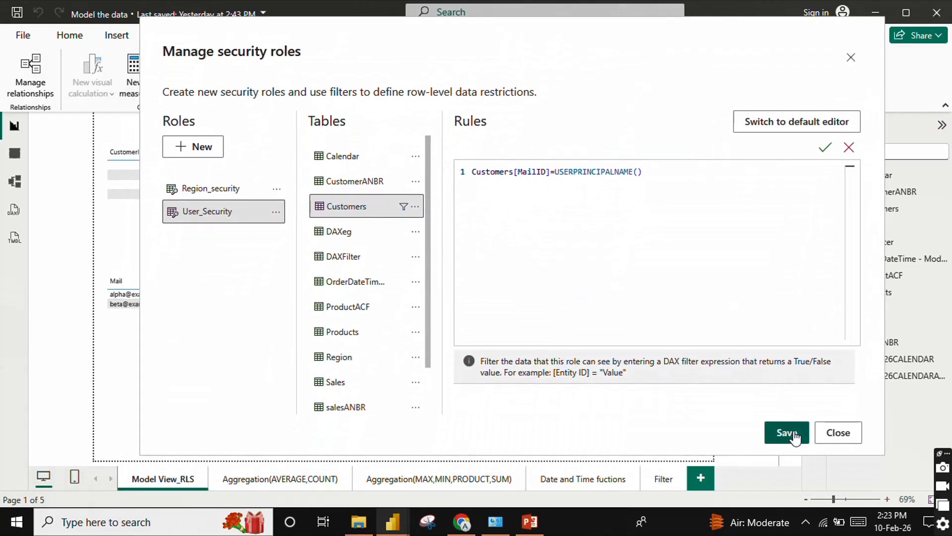
pyautogui.click(835, 436)
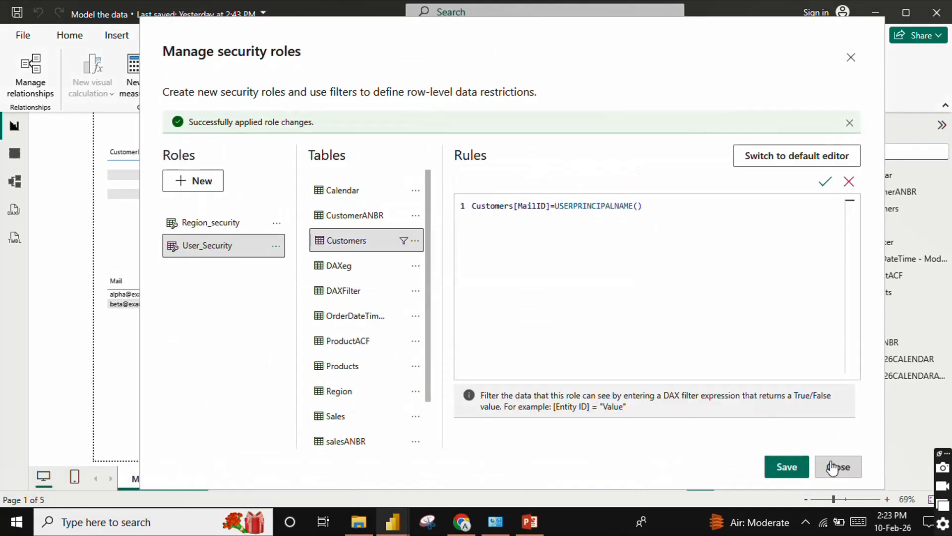
pyautogui.click(836, 465)
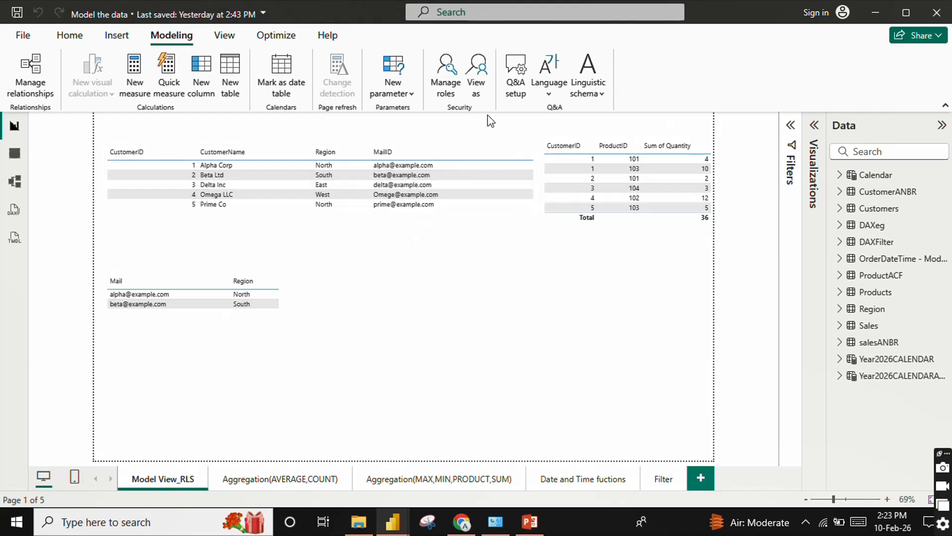
# - Choose the User_Security role for viewing the report, keeping the MailID column of the customer table in view
pyautogui.click(480, 93)
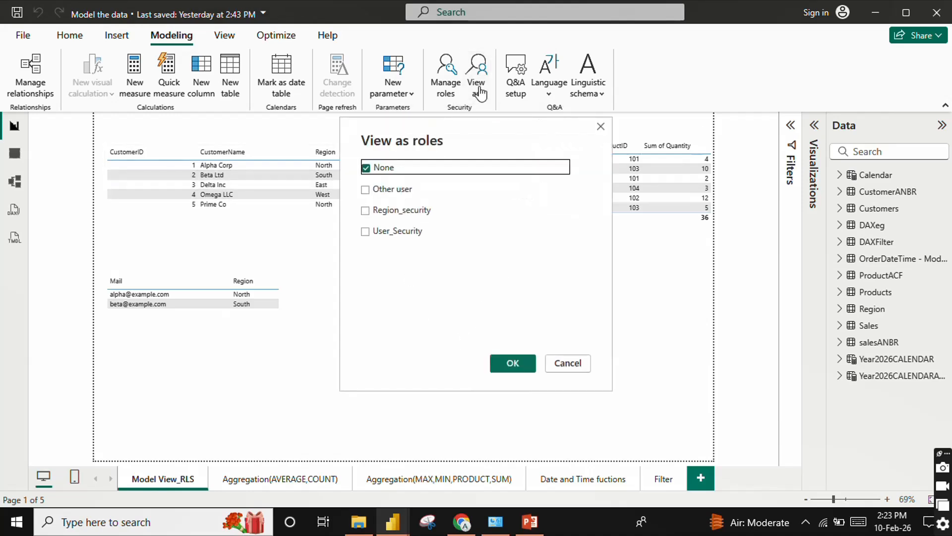
pyautogui.click(366, 234)
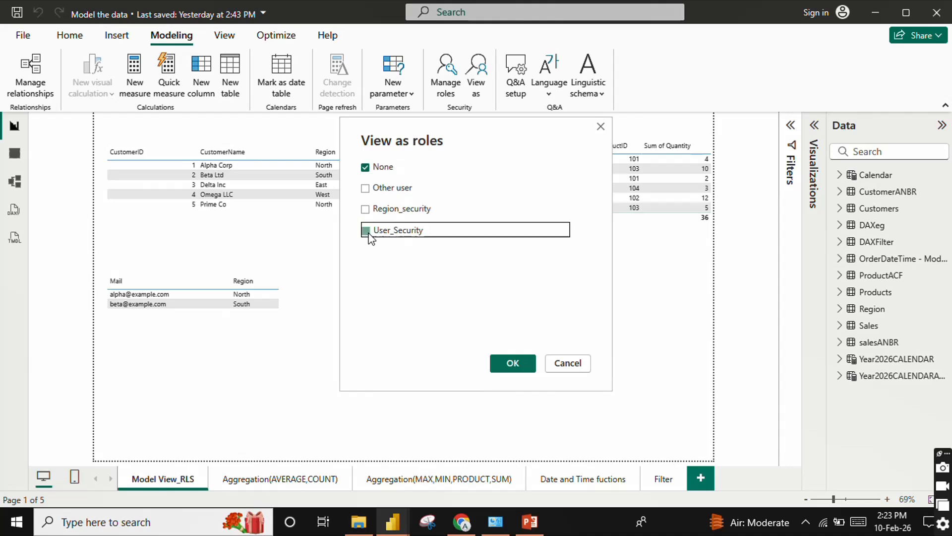
pyautogui.moveTo(424, 141); pyautogui.dragTo(737, 176)
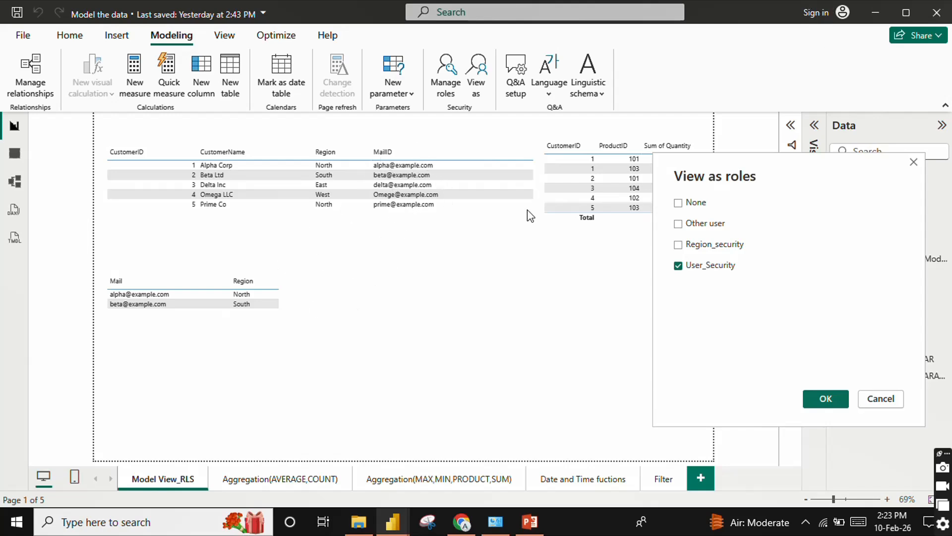
# - Test User_Security as another user by entering Prime Co's e-mail address, check the filtered tables, and stop viewing
pyautogui.click(679, 223)
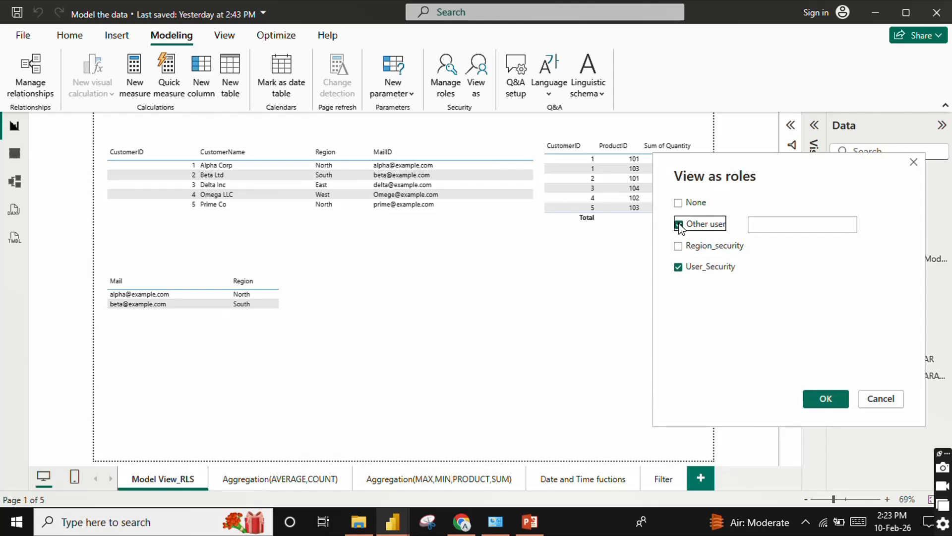
pyautogui.click(775, 225)
pyautogui.write('prime@e')
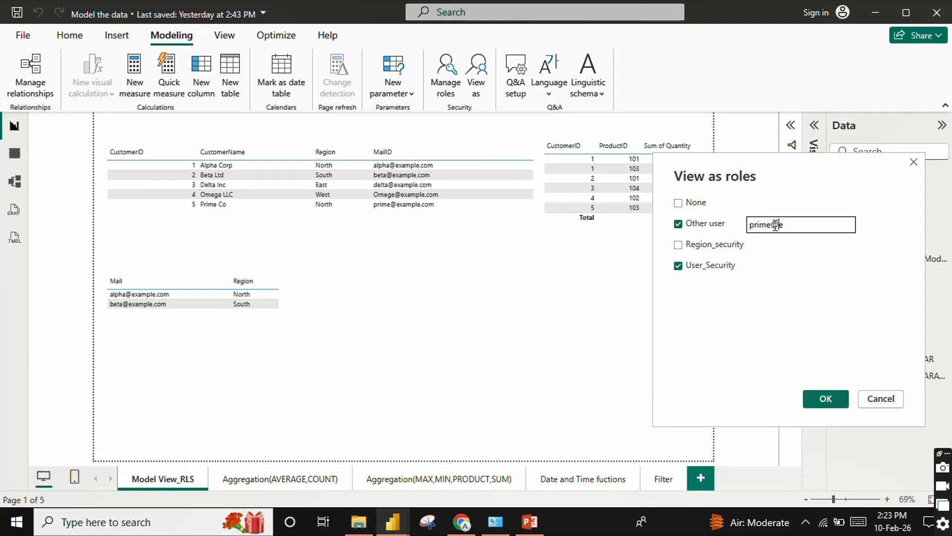
pyautogui.write('xample.com')
pyautogui.moveTo(827, 226); pyautogui.dragTo(751, 226)
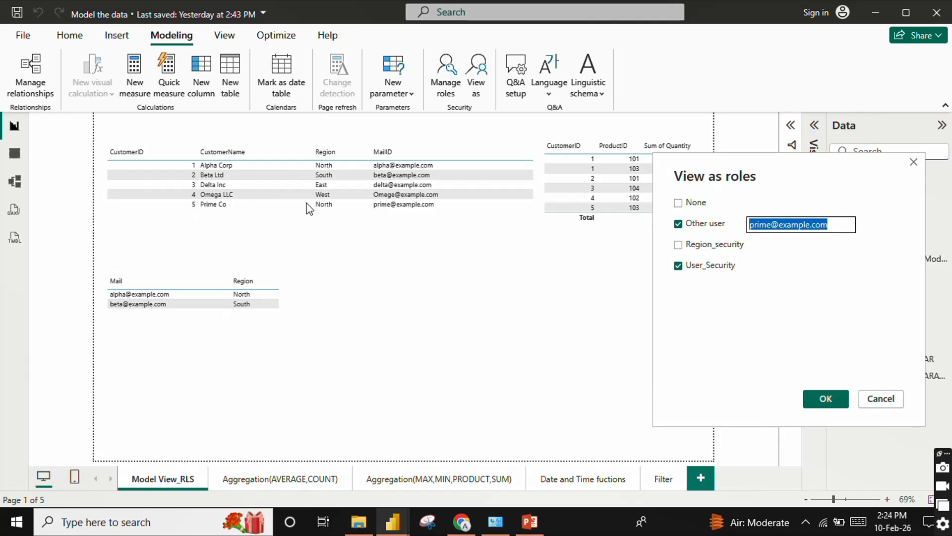
pyautogui.click(831, 398)
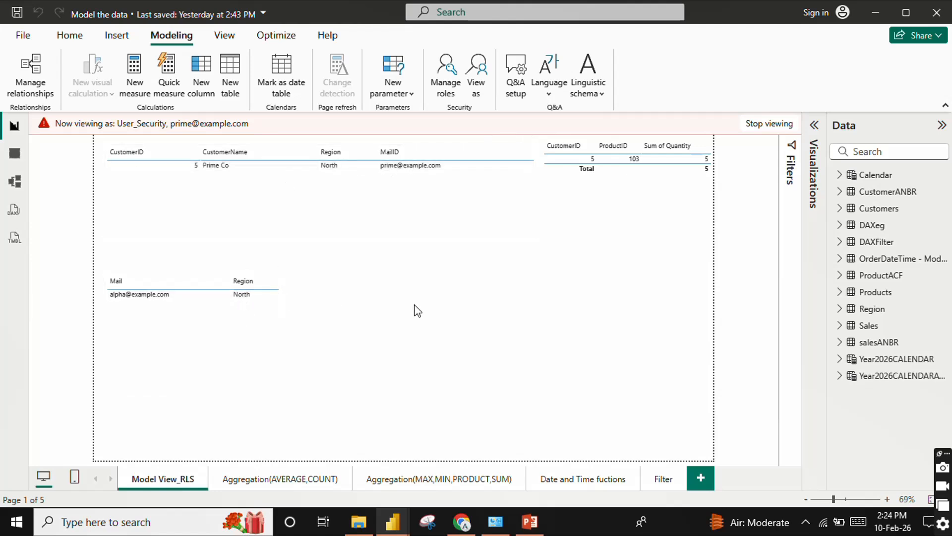
pyautogui.click(766, 123)
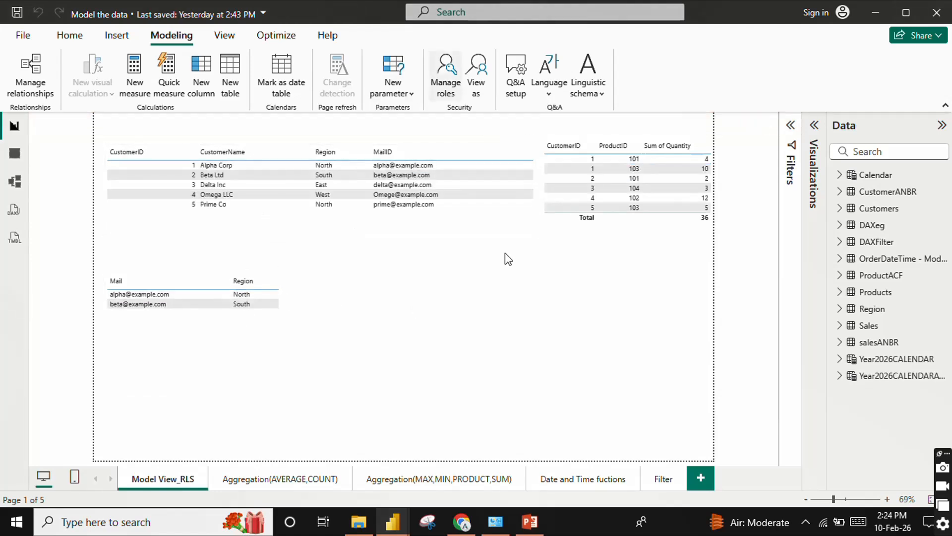